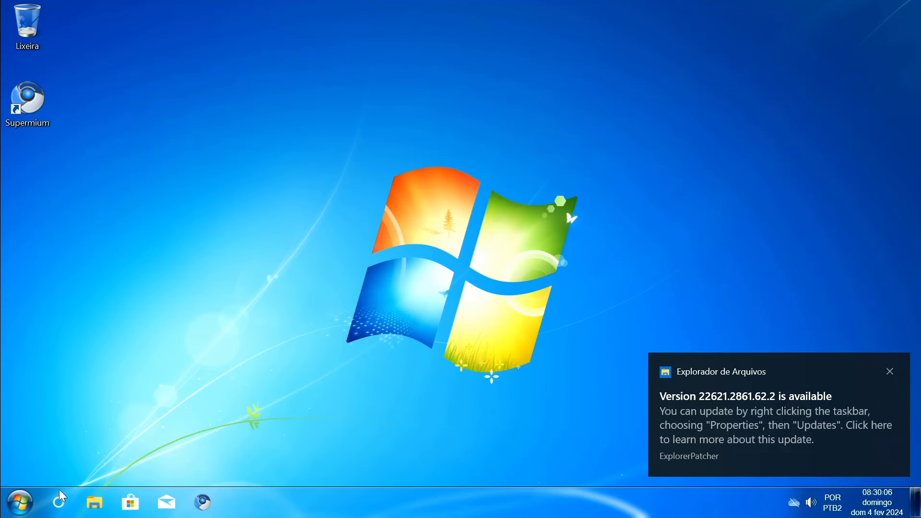
Step: Check the Windows 7-style Start menu, close it, and dismiss the ExplorerPatcher update notification
{"action": "left_click", "coordinate": [29, 512]}
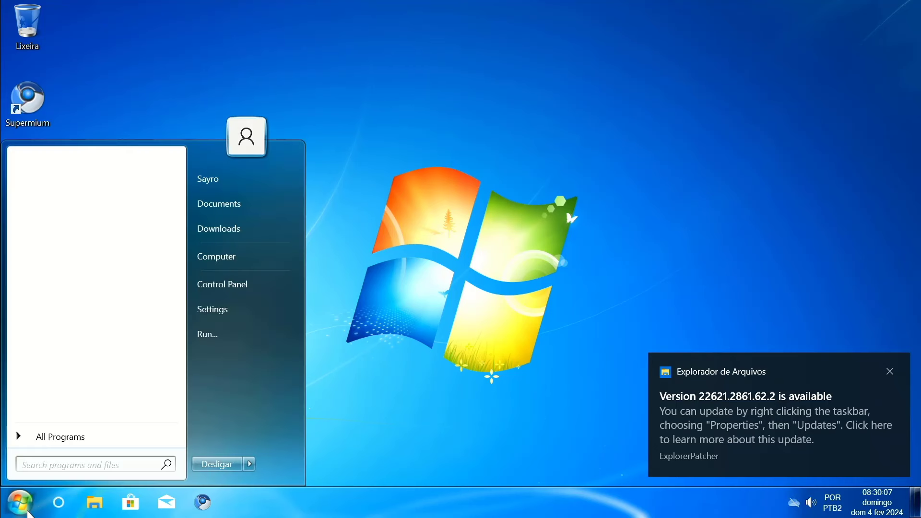
{"action": "left_click", "coordinate": [474, 312]}
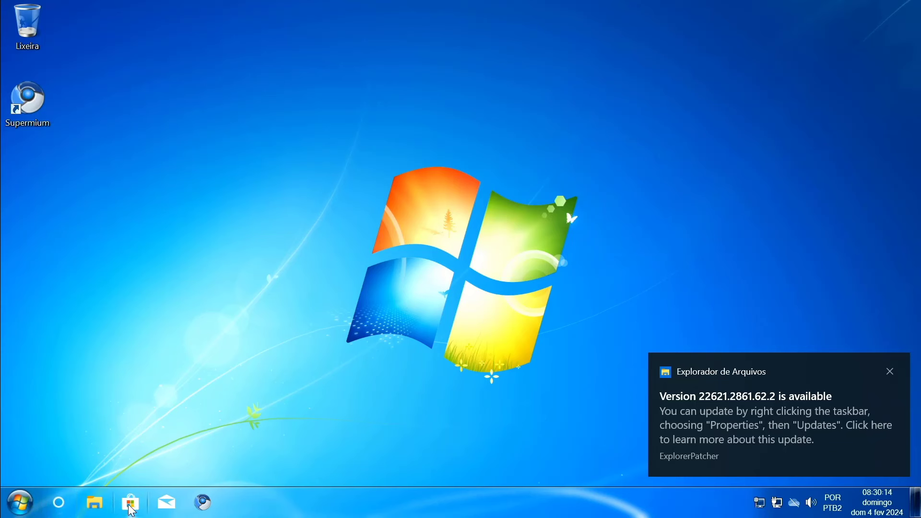
{"action": "left_click", "coordinate": [890, 372]}
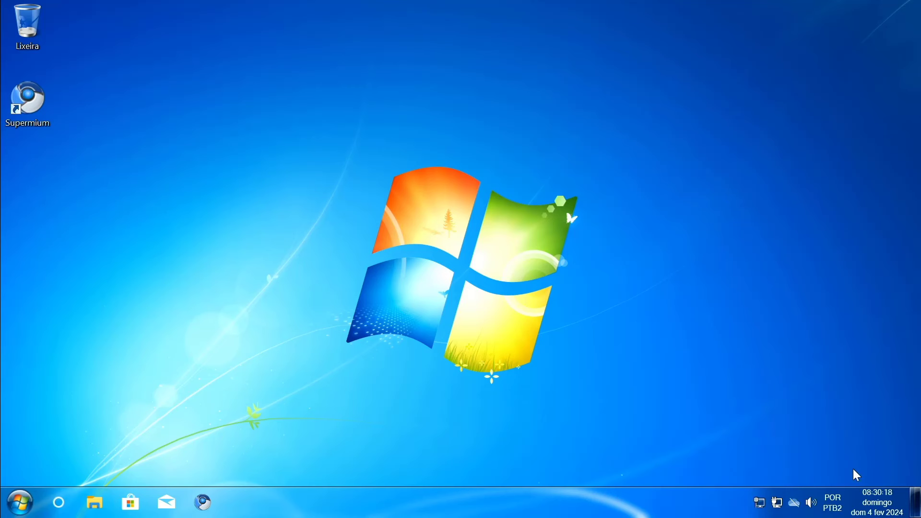
Step: Open the Microsoft Store, move its window toward the centre of the desktop, and close it
{"action": "left_click", "coordinate": [129, 504]}
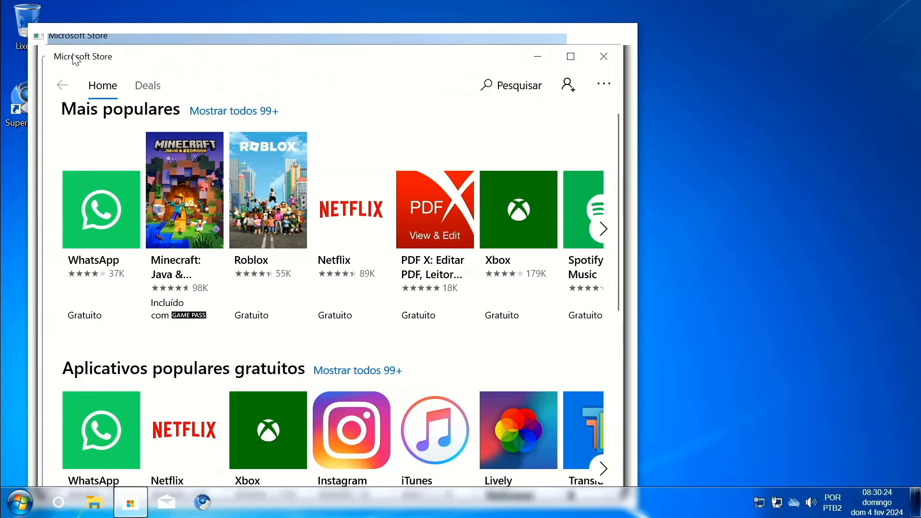
{"action": "left_click_drag", "start_coordinate": [476, 62], "coordinate": [646, 45]}
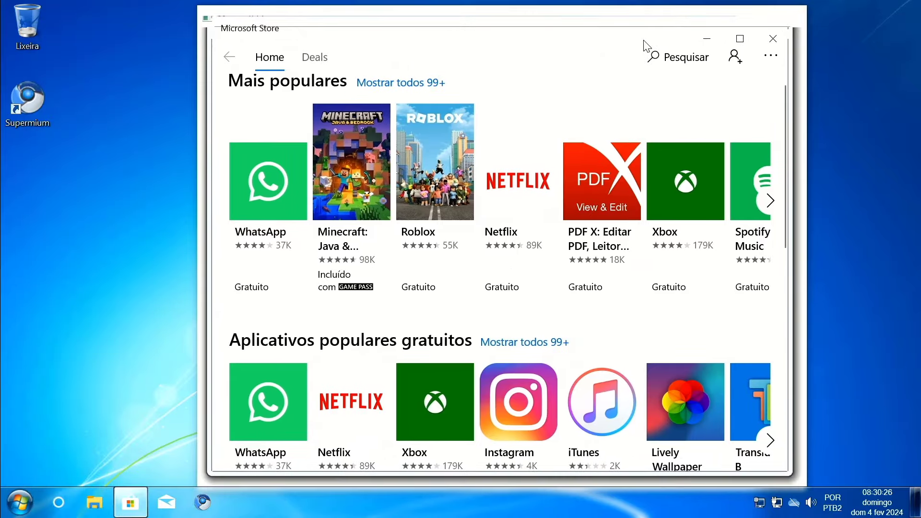
{"action": "left_click", "coordinate": [771, 55]}
{"action": "left_click", "coordinate": [772, 42]}
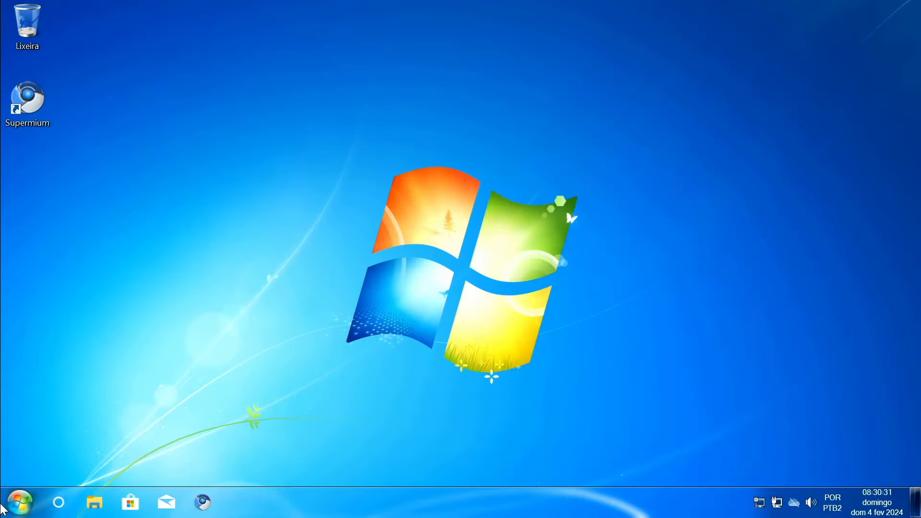
Step: Show the Start menu's list of all programs, and open File Explorer
{"action": "left_click", "coordinate": [5, 507]}
{"action": "left_click", "coordinate": [72, 436]}
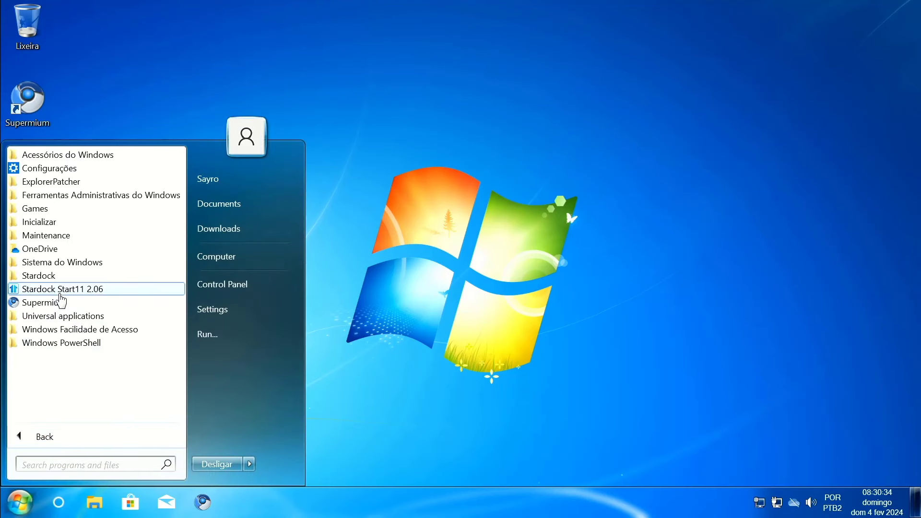
{"action": "left_click", "coordinate": [95, 502]}
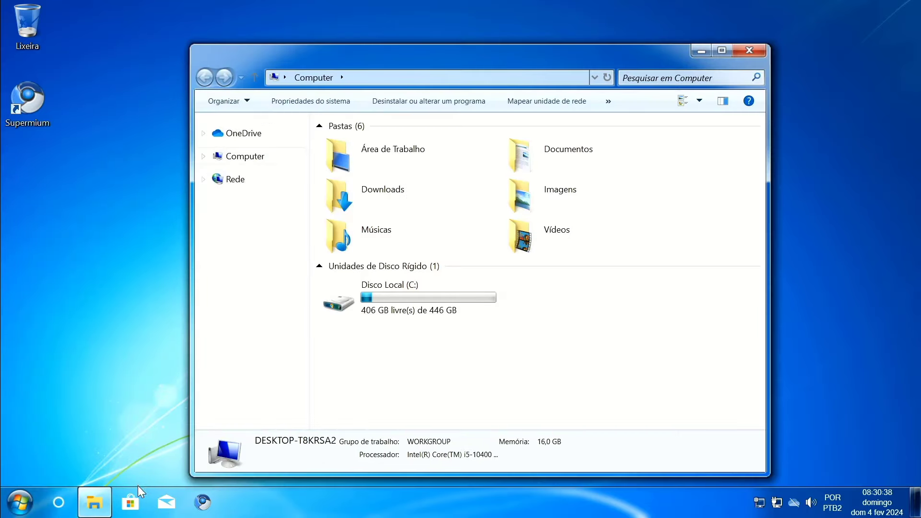
Step: Open the Supermium browser, and close both the browser and the File Explorer window
{"action": "left_click", "coordinate": [202, 503]}
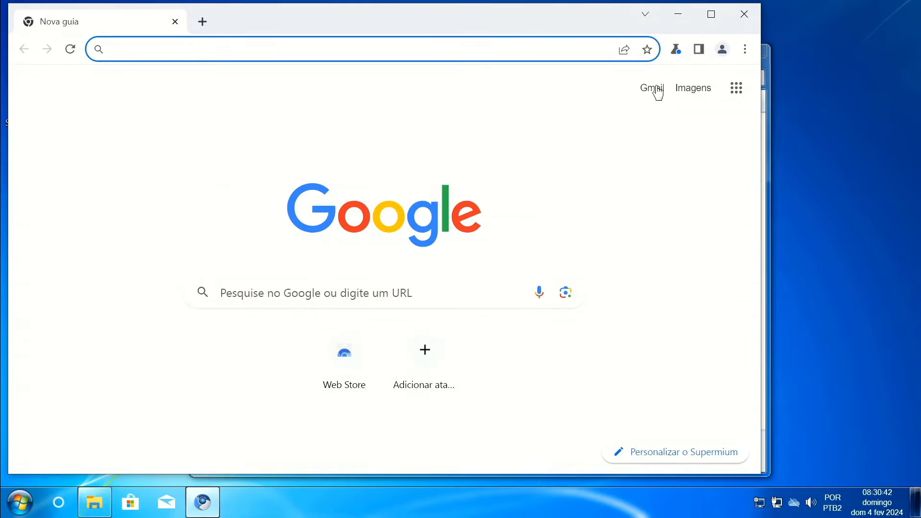
{"action": "left_click", "coordinate": [745, 17]}
{"action": "left_click", "coordinate": [752, 48]}
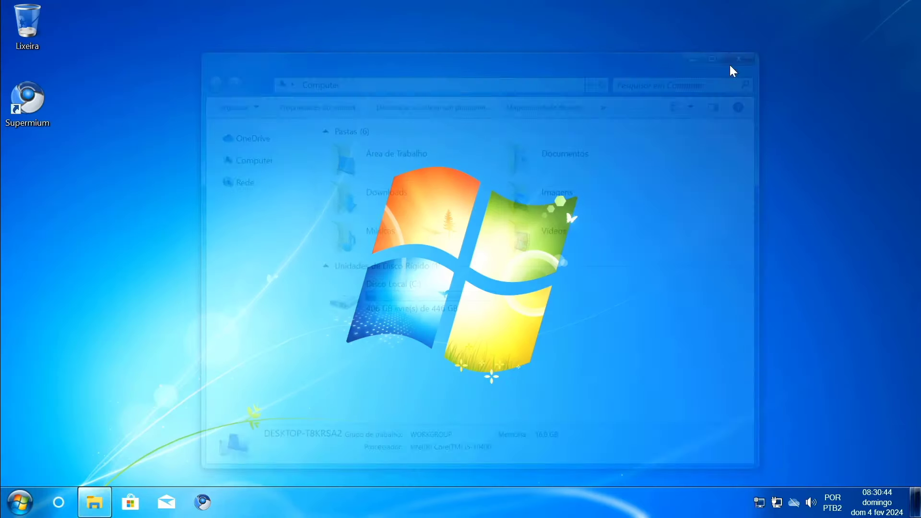
Step: Open Supermium maximized, view the Start menu's transparency over the browser, and close the browser
{"action": "left_click", "coordinate": [19, 502]}
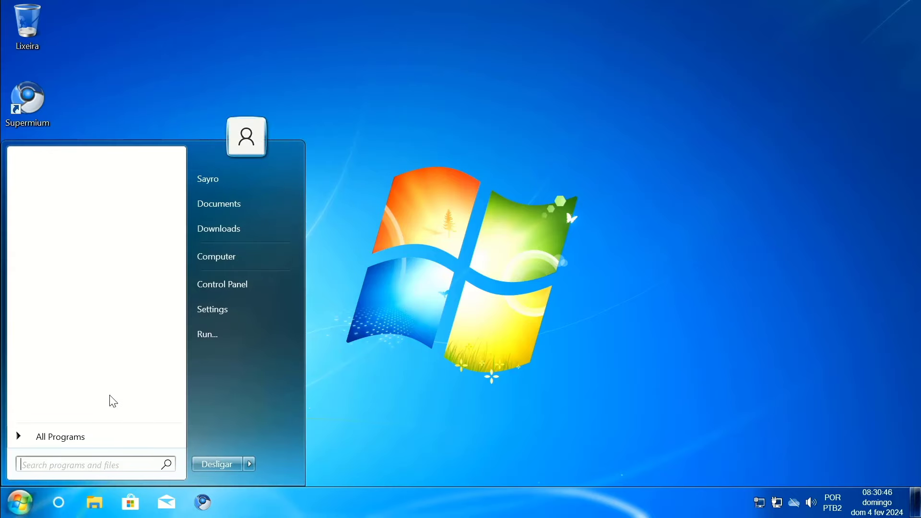
{"action": "left_click", "coordinate": [203, 502]}
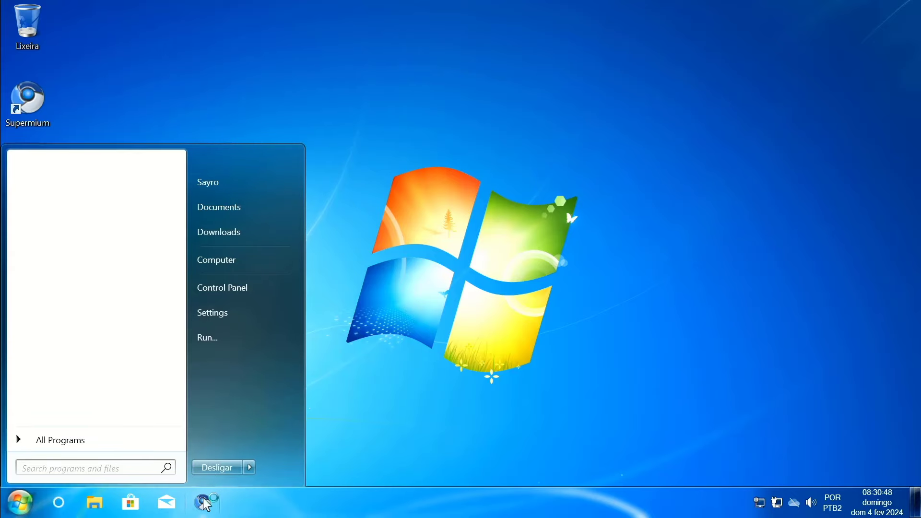
{"action": "left_click", "coordinate": [711, 15]}
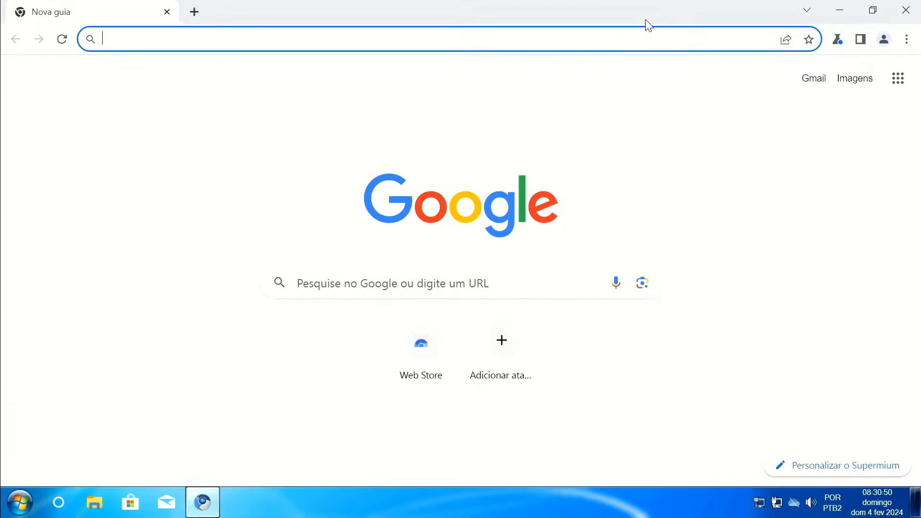
{"action": "left_click", "coordinate": [623, 32]}
{"action": "left_click", "coordinate": [19, 503]}
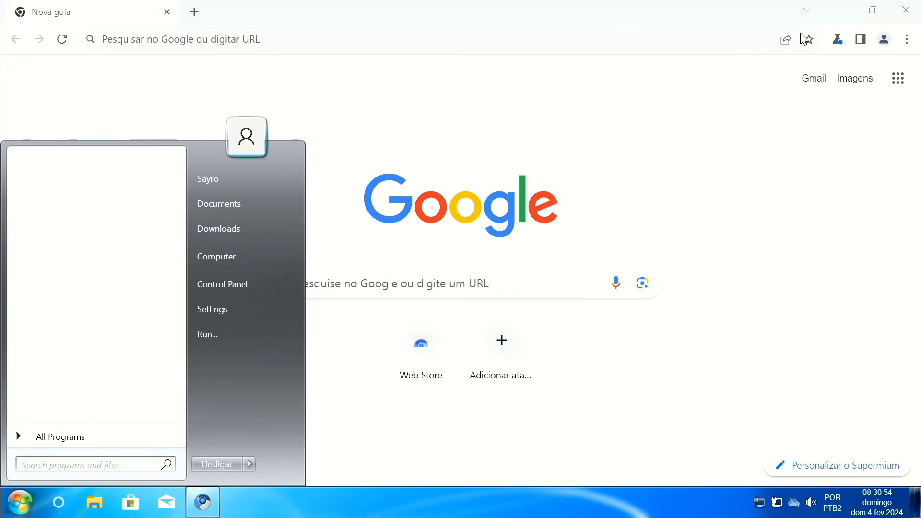
{"action": "left_click", "coordinate": [905, 10]}
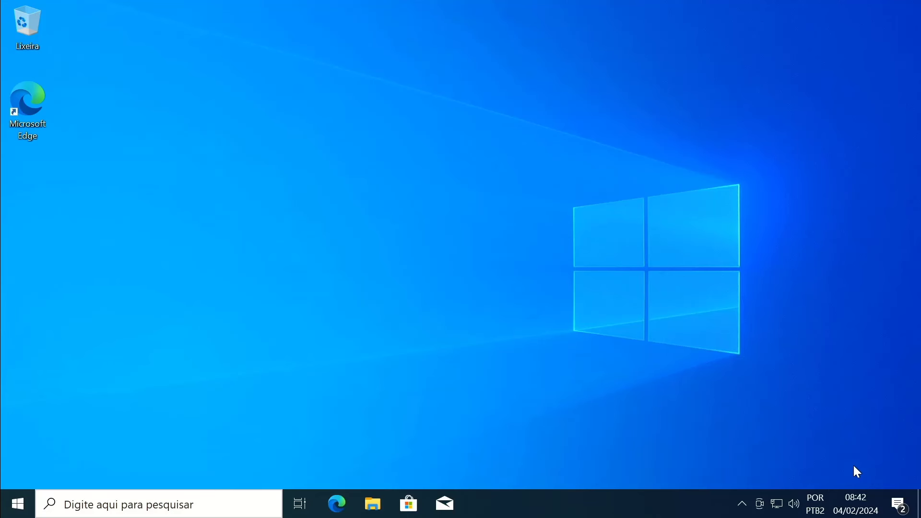
Step: Clear the Microsoft Store and Configurações notifications from the action center, and close it
{"action": "left_click", "coordinate": [900, 505]}
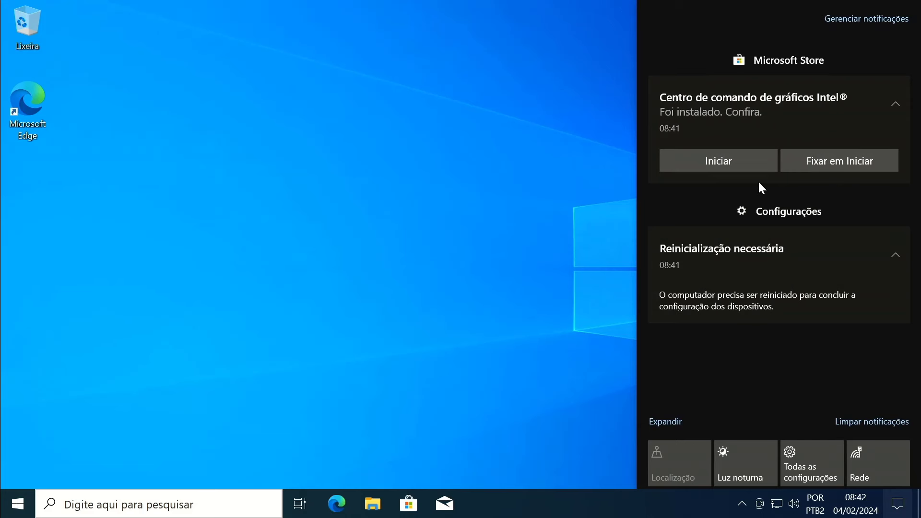
{"action": "left_click", "coordinate": [825, 166]}
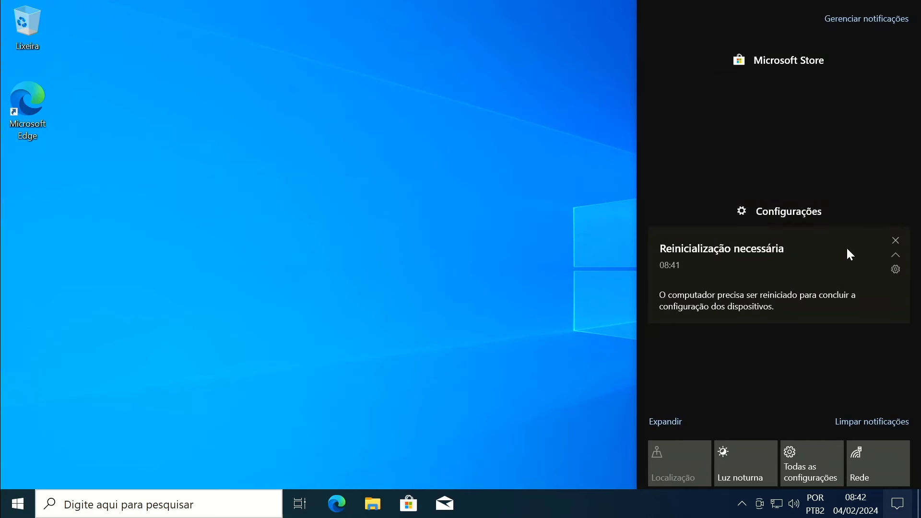
{"action": "left_click", "coordinate": [896, 91]}
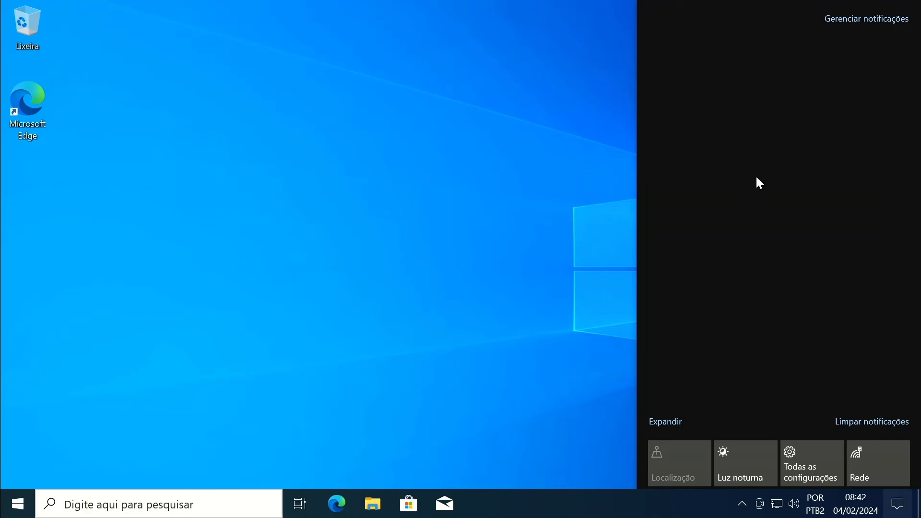
{"action": "left_click", "coordinate": [569, 332]}
Step: View the hidden system tray icons and the default Windows 10 Start menu
{"action": "left_click", "coordinate": [741, 504]}
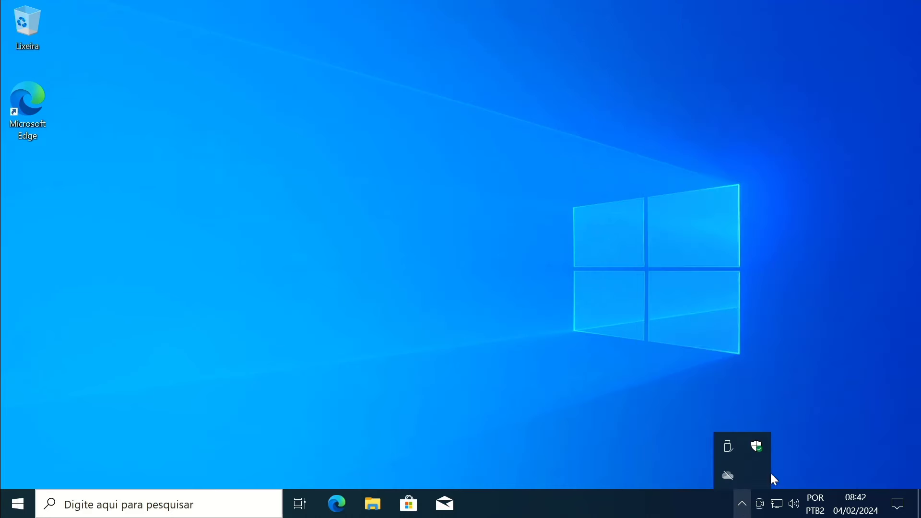
{"action": "left_click", "coordinate": [535, 316]}
{"action": "left_click", "coordinate": [18, 503]}
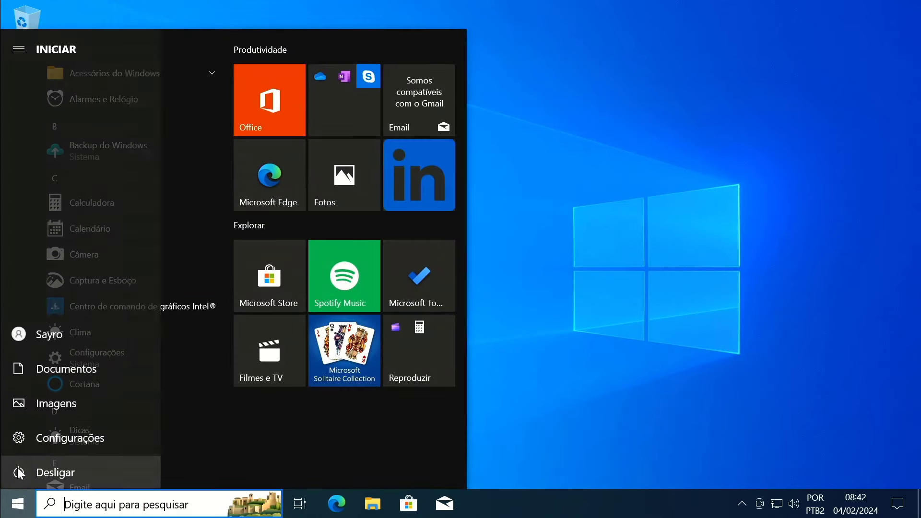
Step: Run winver to check the Windows version, and close the version information window
{"action": "right_click", "coordinate": [19, 504]}
{"action": "left_click", "coordinate": [52, 447]}
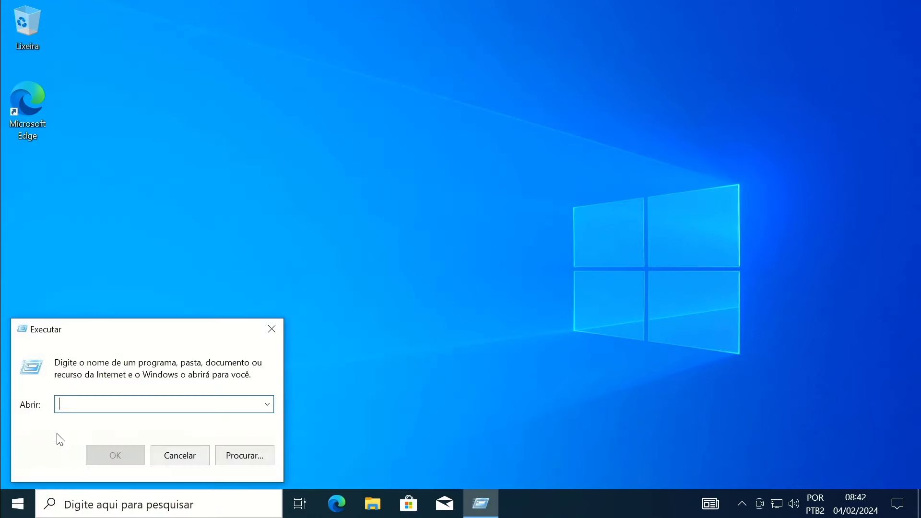
{"action": "type", "text": "winver"}
{"action": "key", "text": "Return"}
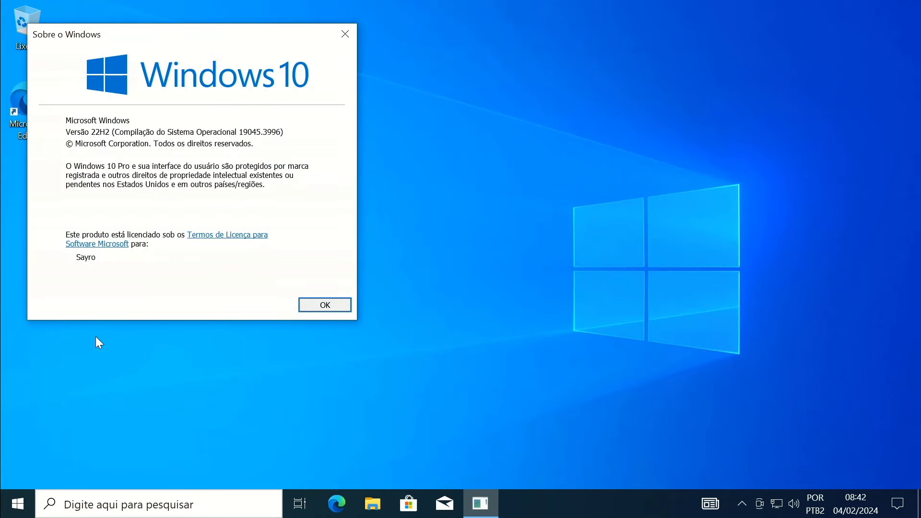
{"action": "left_click", "coordinate": [341, 310]}
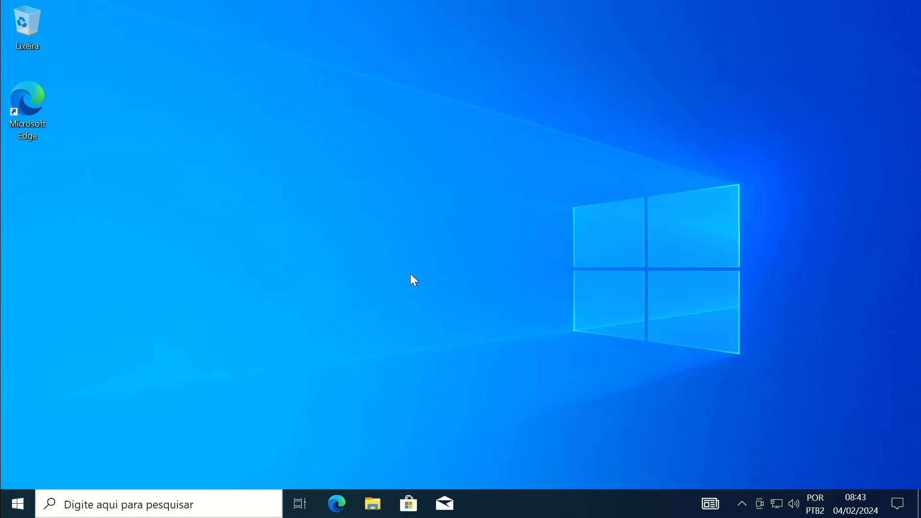
{"action": "left_click", "coordinate": [27, 499]}
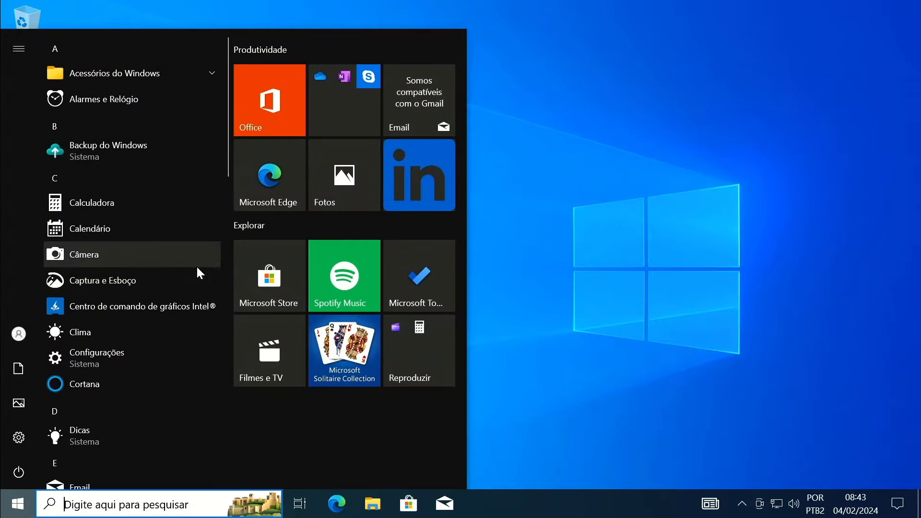
{"action": "left_click", "coordinate": [543, 310]}
Step: Open the Run dialog and clear the winver entry from it
{"action": "right_click", "coordinate": [18, 503]}
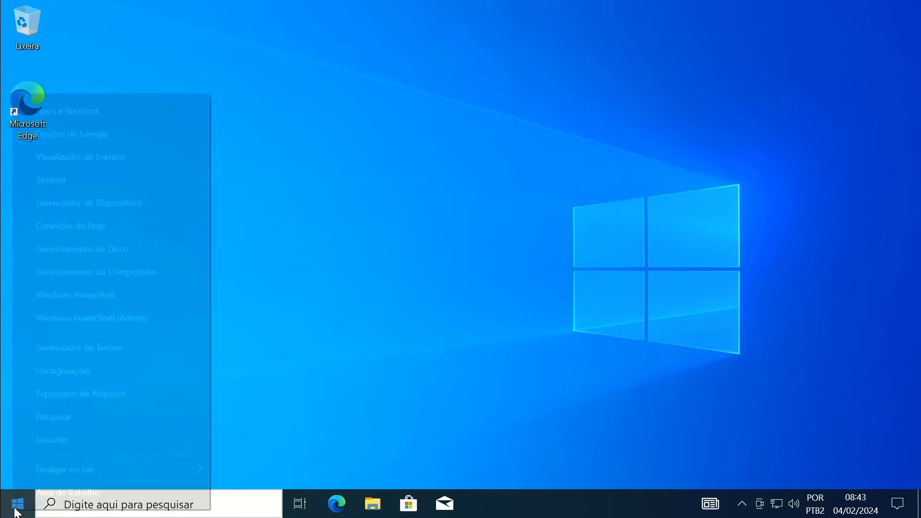
{"action": "left_click", "coordinate": [55, 440]}
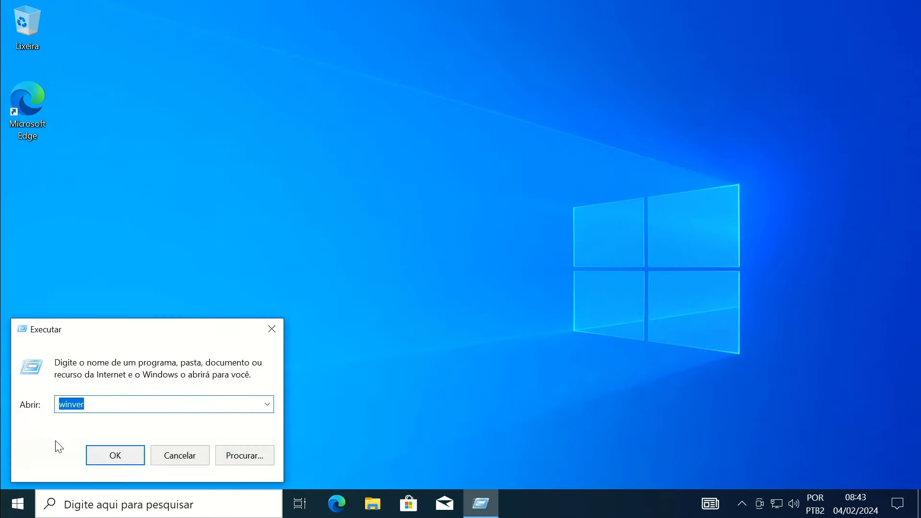
{"action": "left_click_drag", "start_coordinate": [108, 411], "coordinate": [33, 407]}
{"action": "key", "text": "BackSpace"}
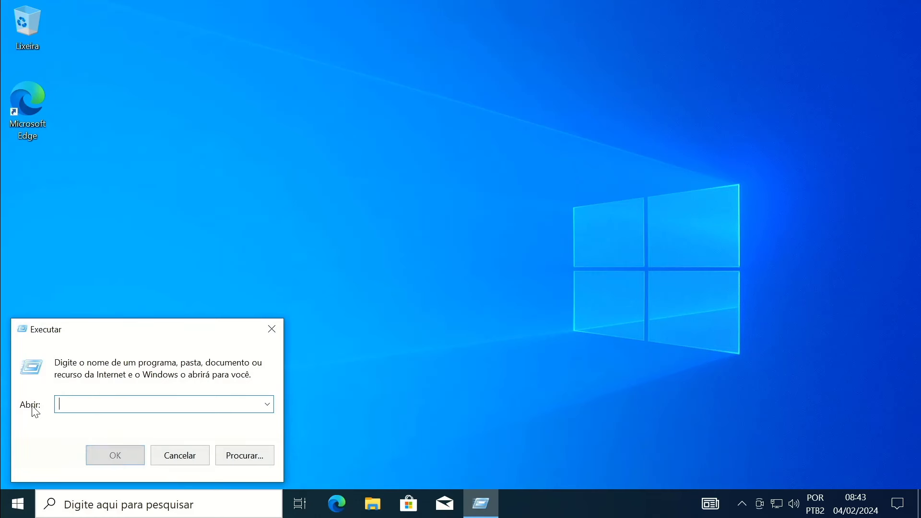
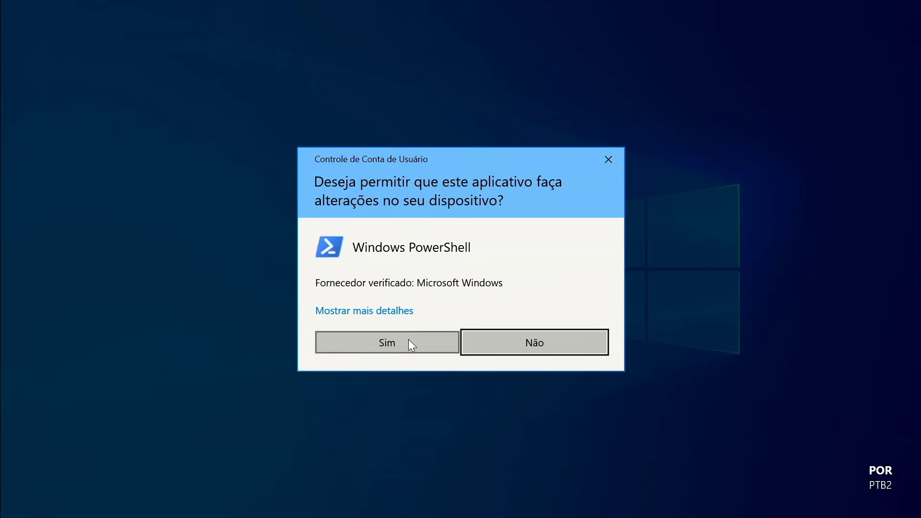
Step: Allow Windows PowerShell to make changes to the device so that it opens with administrator rights
{"action": "left_click", "coordinate": [411, 343]}
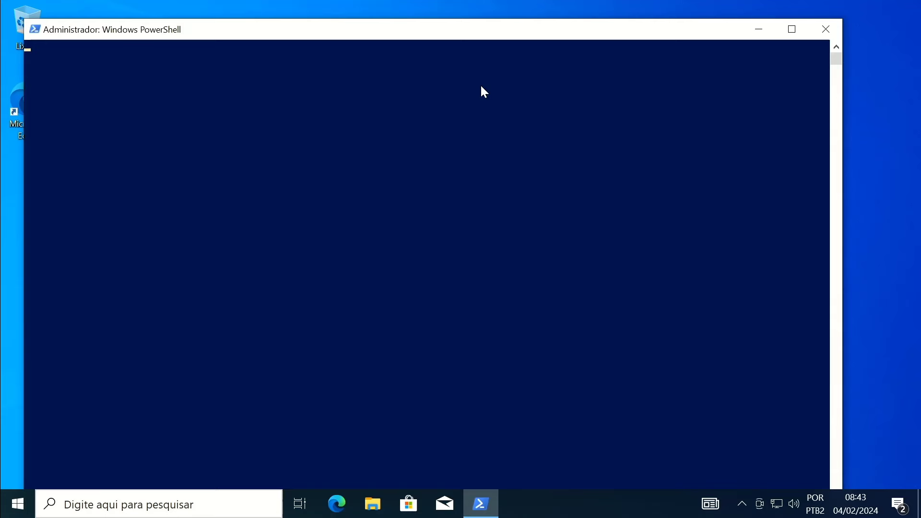
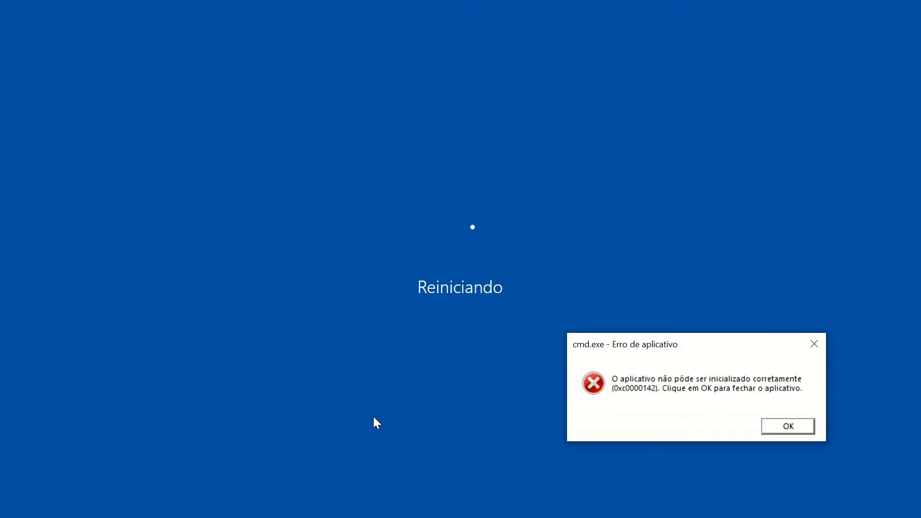
Step: Dismiss the cmd.exe application error during the restart and the ExplorerPatcher update notification on the desktop
{"action": "left_click", "coordinate": [787, 426]}
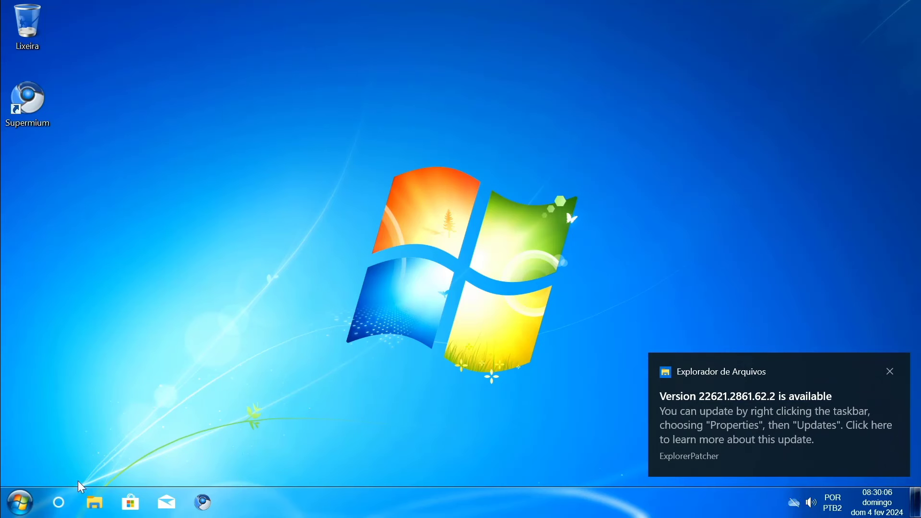
{"action": "left_click", "coordinate": [26, 511]}
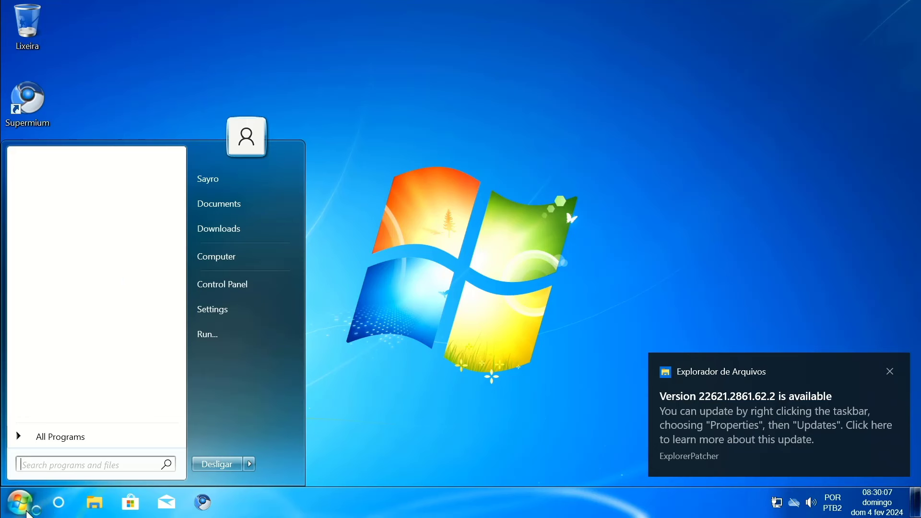
{"action": "left_click", "coordinate": [455, 211]}
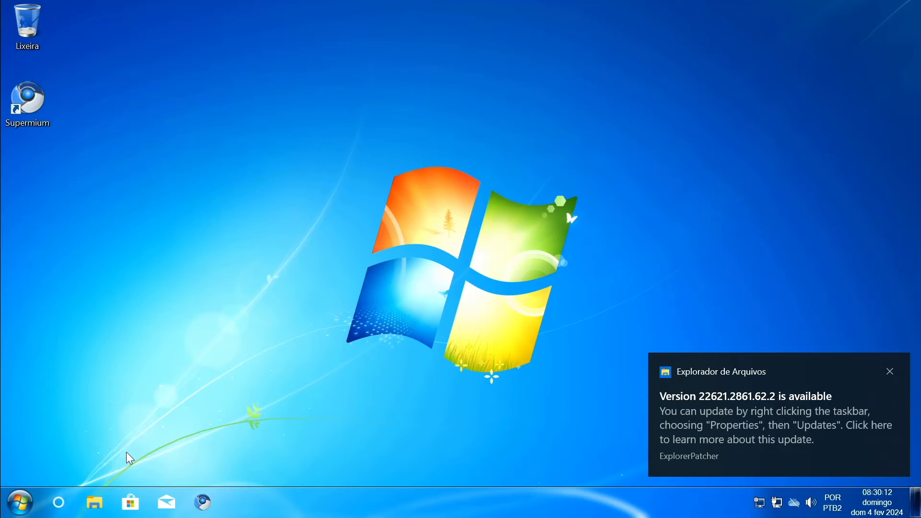
{"action": "left_click", "coordinate": [888, 372]}
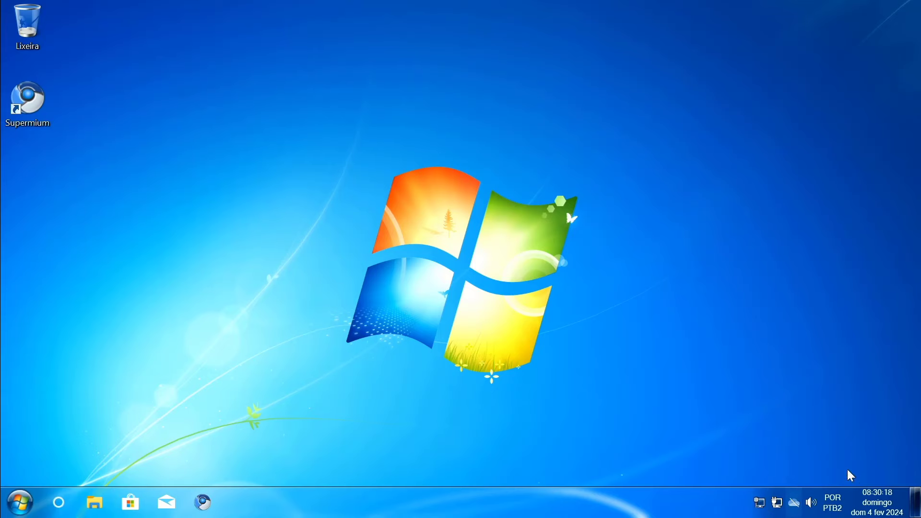
Step: Open Microsoft Store to inspect its window appearance on the restyled desktop, and close it
{"action": "left_click", "coordinate": [123, 501]}
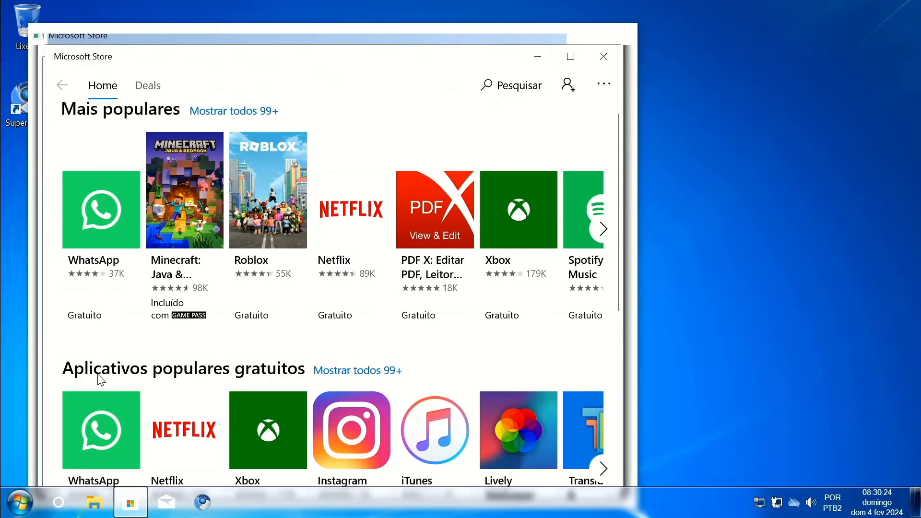
{"action": "left_click_drag", "start_coordinate": [477, 64], "coordinate": [647, 35]}
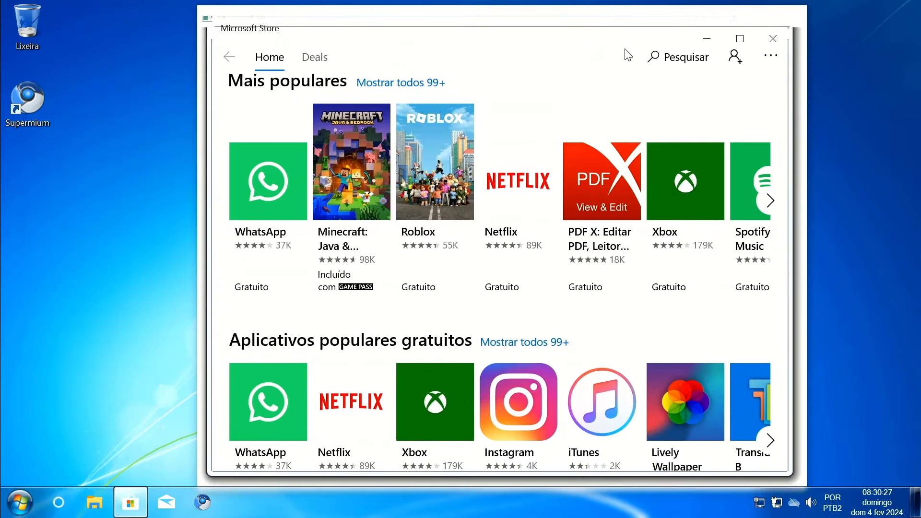
{"action": "left_click", "coordinate": [771, 55]}
{"action": "left_click", "coordinate": [772, 37]}
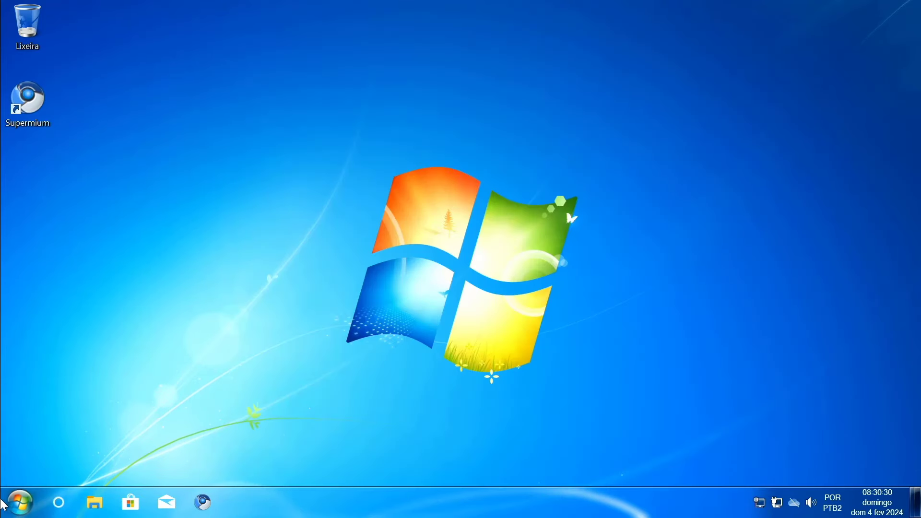
Step: View the Start menu's full program list and open the Computer window in File Explorer
{"action": "left_click", "coordinate": [19, 502]}
{"action": "left_click", "coordinate": [74, 436]}
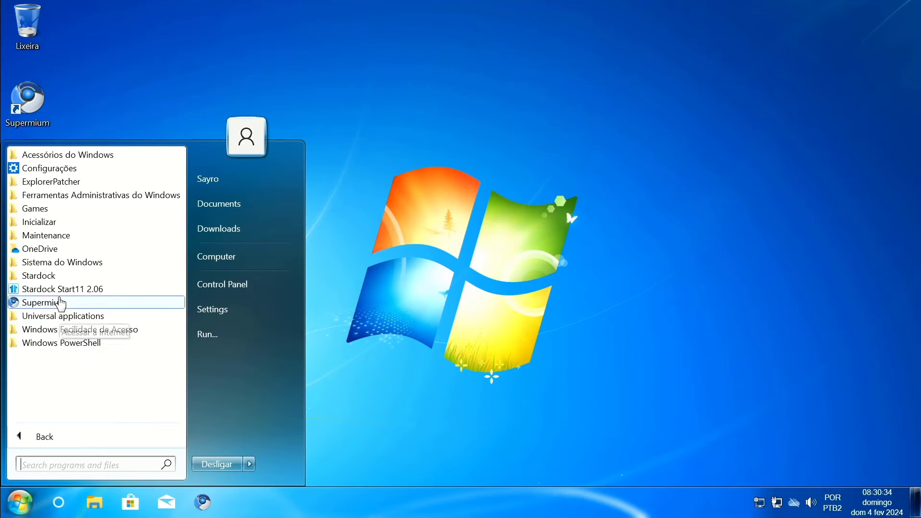
{"action": "left_click", "coordinate": [94, 503]}
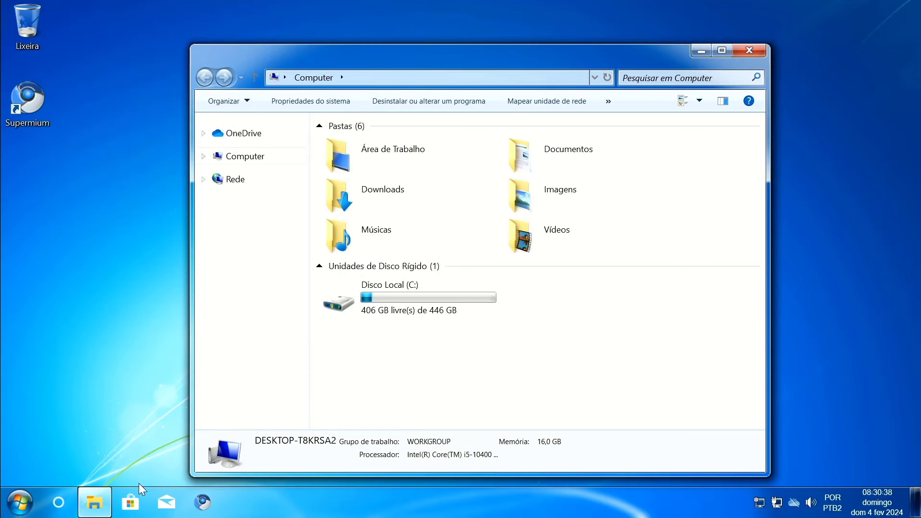
Step: Open the Supermium browser to check its window, and close both it and the Computer window
{"action": "left_click", "coordinate": [201, 507]}
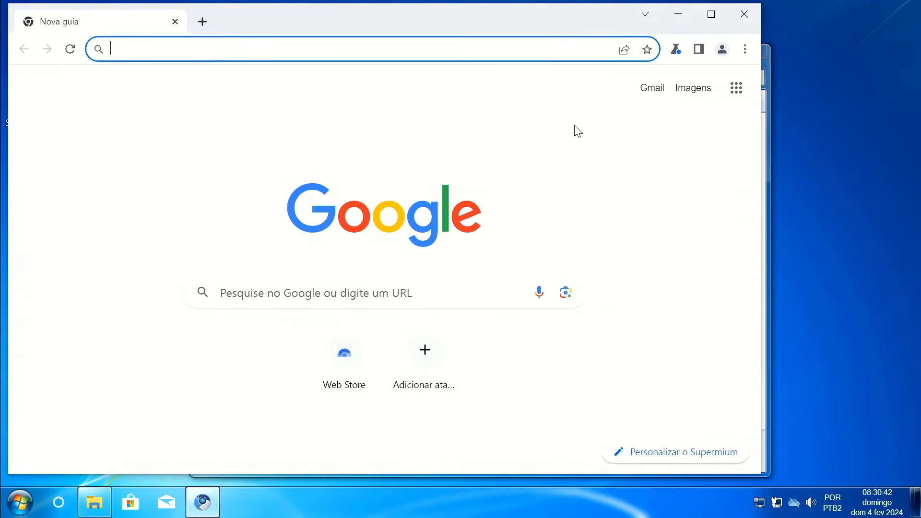
{"action": "left_click", "coordinate": [745, 15]}
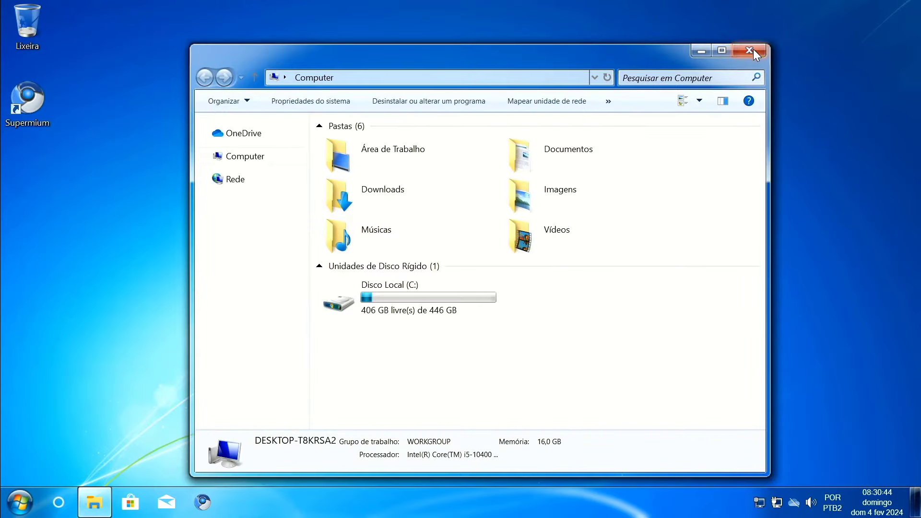
{"action": "left_click", "coordinate": [750, 49]}
Step: View the Start menu on the desktop and over a maximized Supermium window, and close the browser
{"action": "left_click", "coordinate": [20, 503]}
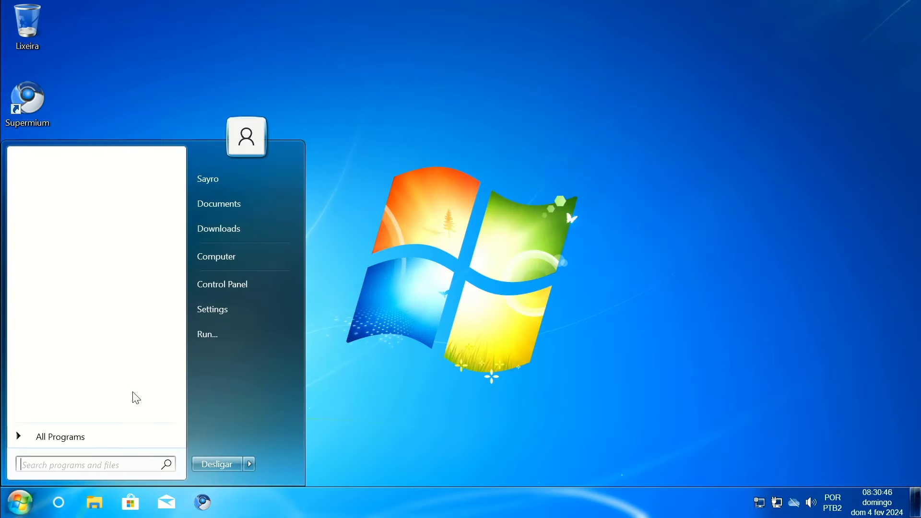
{"action": "left_click", "coordinate": [203, 501]}
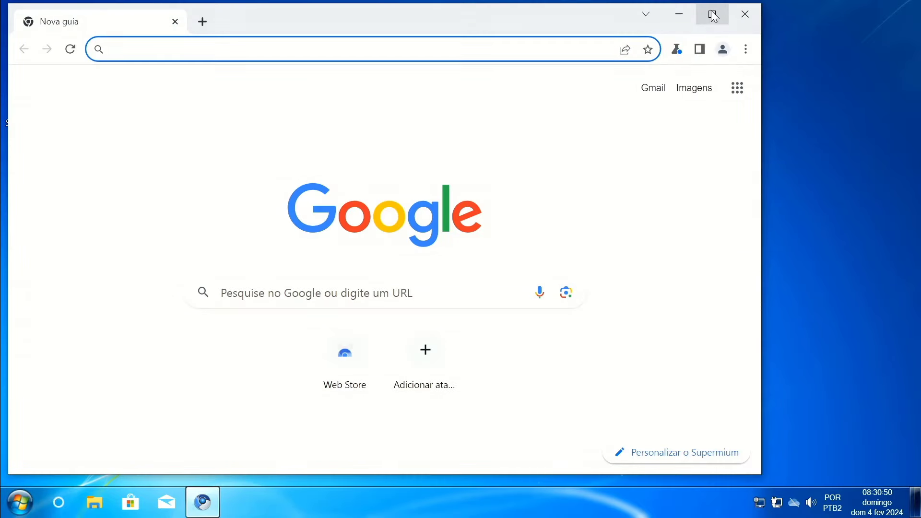
{"action": "left_click", "coordinate": [714, 16]}
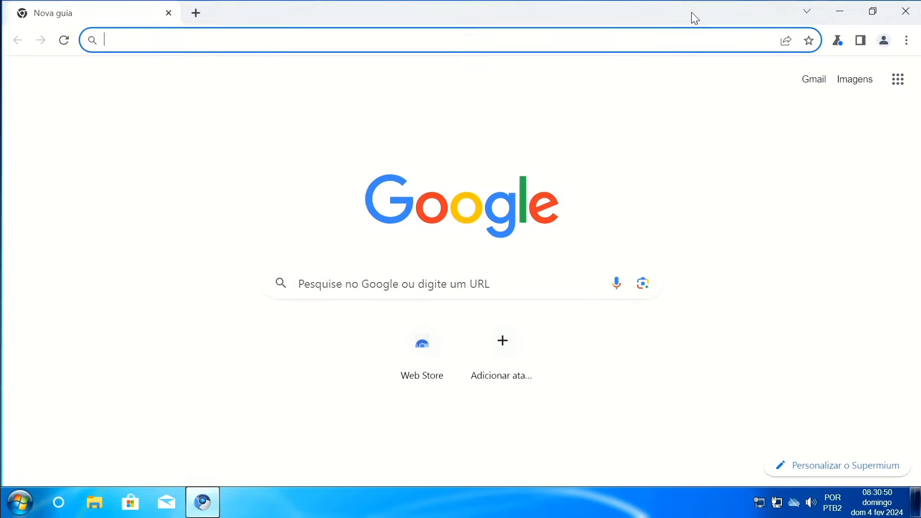
{"action": "left_click", "coordinate": [627, 30]}
{"action": "left_click", "coordinate": [8, 512]}
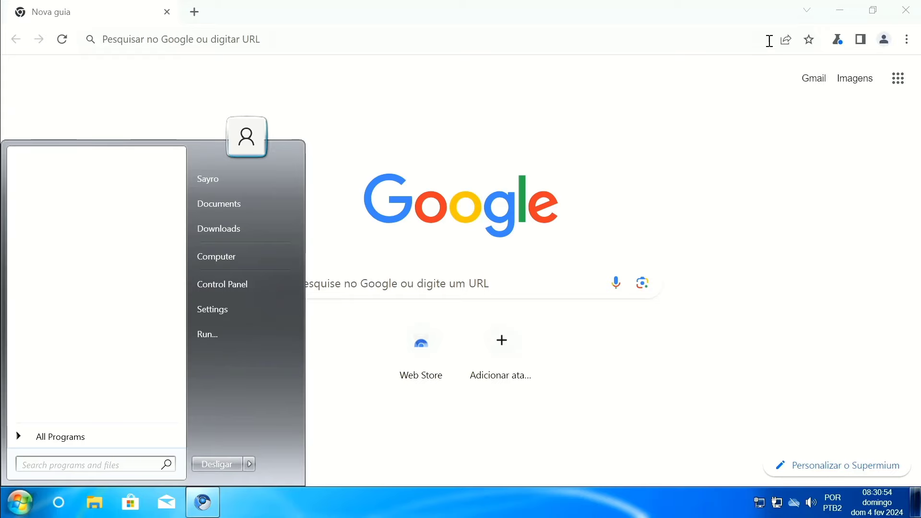
{"action": "left_click", "coordinate": [905, 9]}
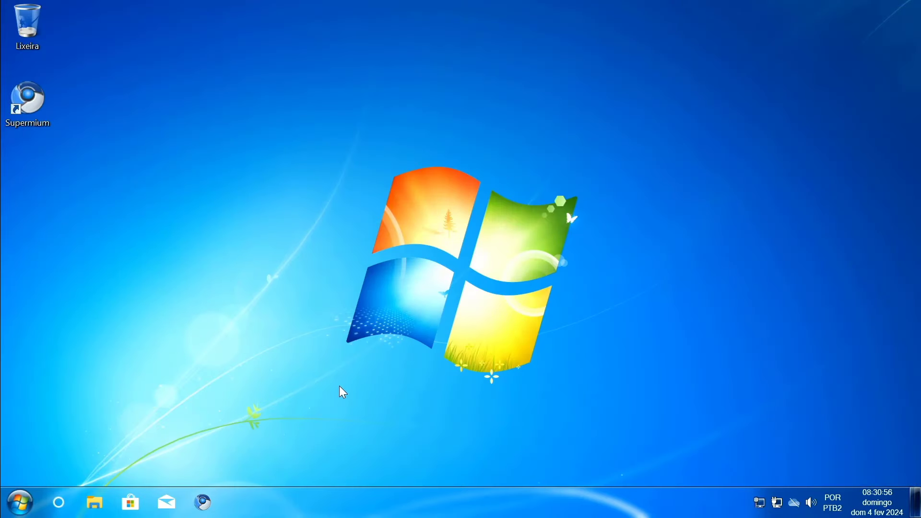